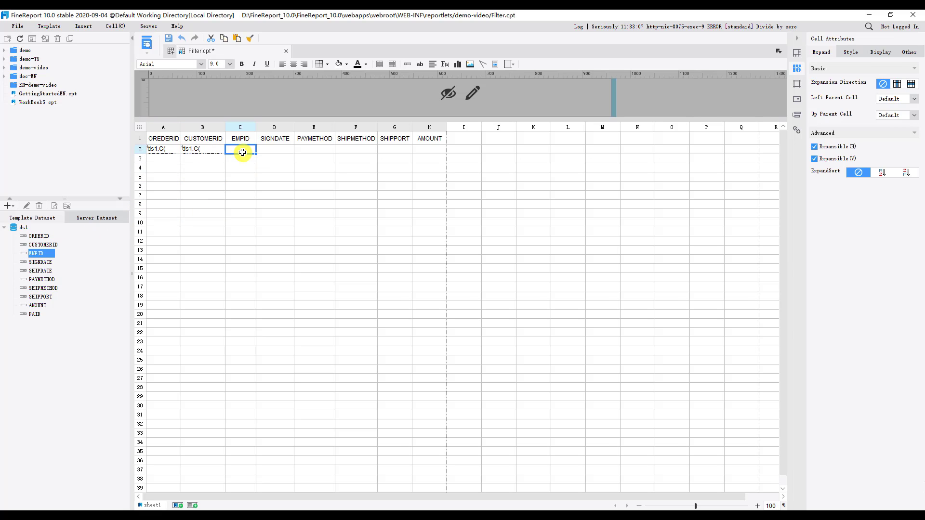
Bind the ds1 fields SIGNDATE, PAYMETHOD, SHIPMETHOD, SHIPPORT and AMOUNT to cells D2 through H2 under their matching headings
left_click_drag(43, 262, 271, 148)
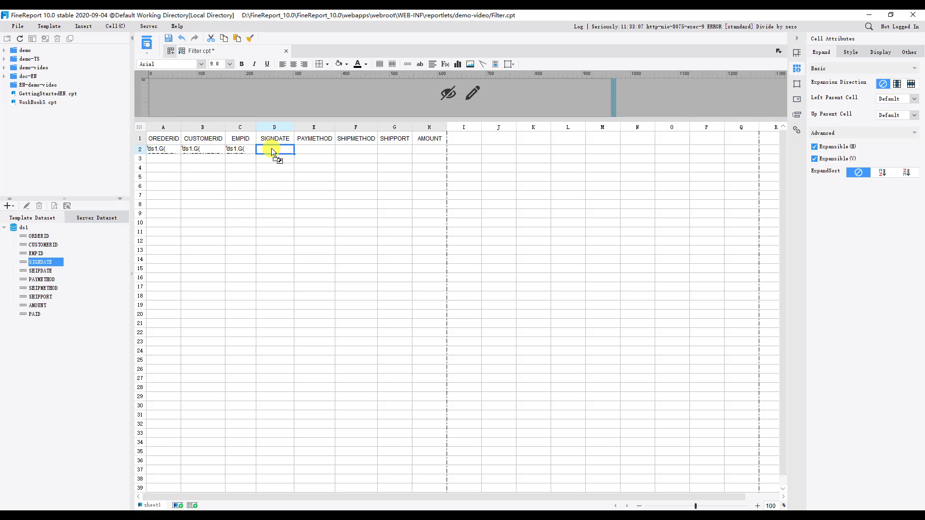
left_click_drag(42, 279, 320, 151)
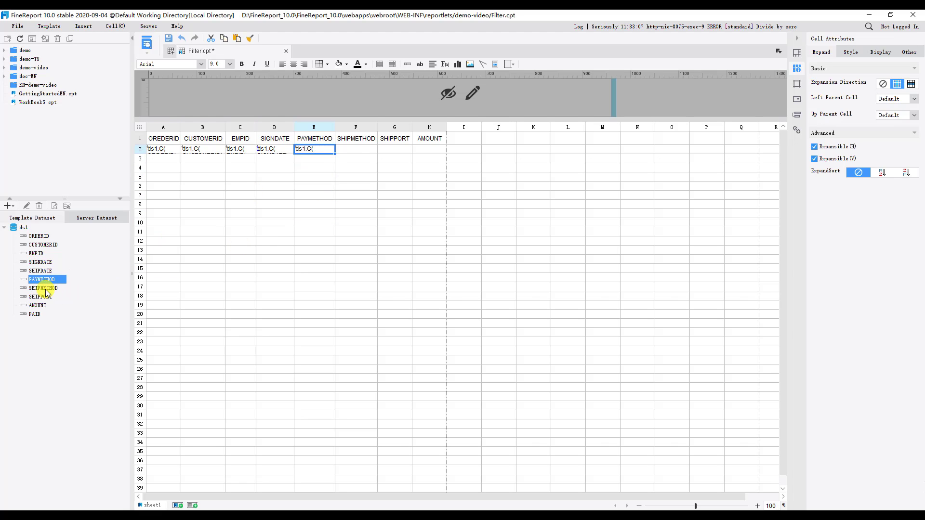
left_click_drag(46, 288, 360, 149)
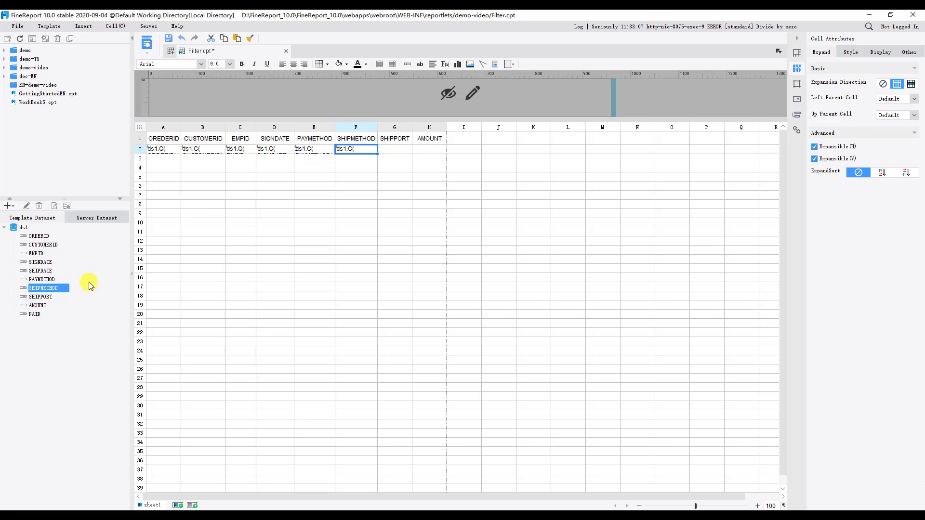
left_click_drag(49, 296, 429, 146)
Center the contents of cells A1 to H2 and apply borders around every cell in the range
left_click_drag(165, 140, 443, 149)
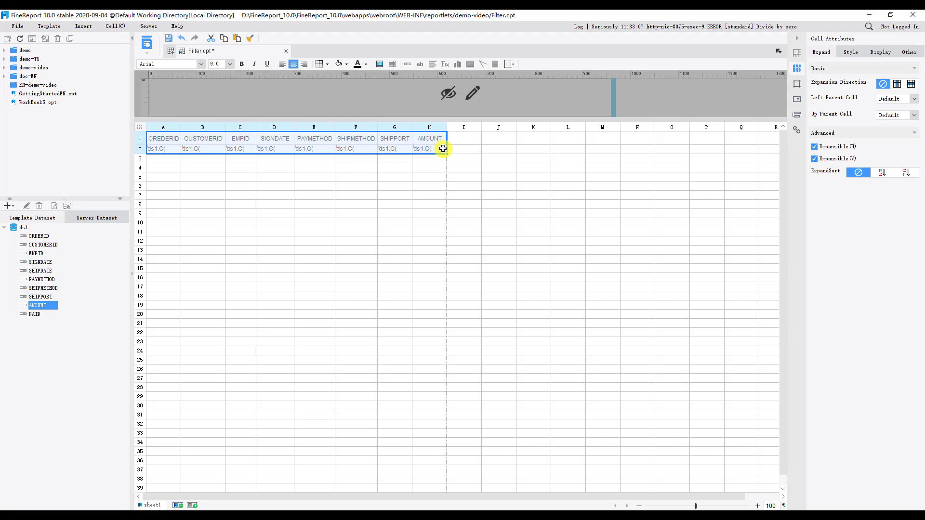
left_click(293, 65)
left_click(326, 66)
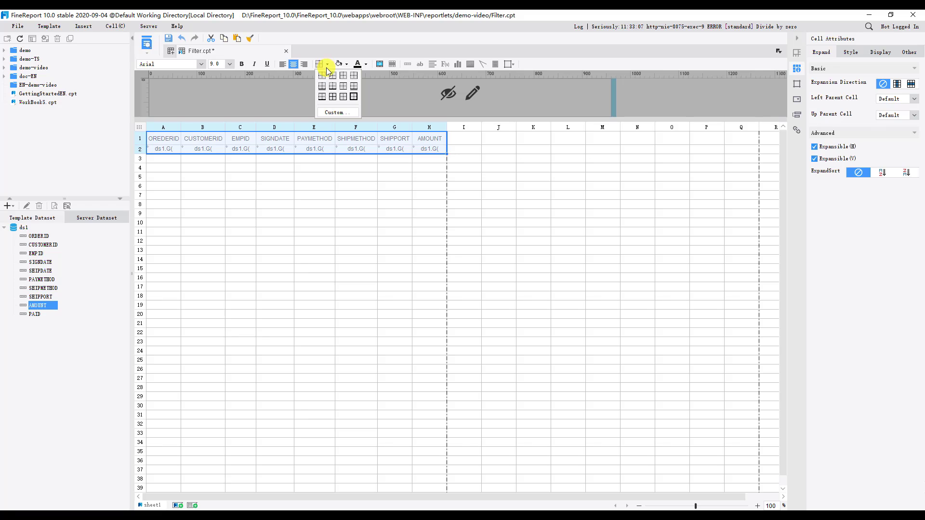
left_click(332, 98)
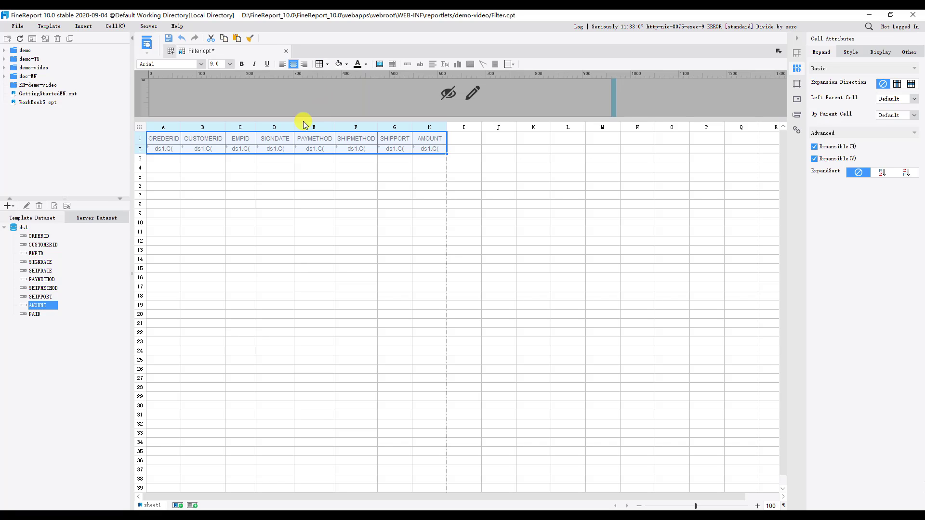
left_click(166, 140)
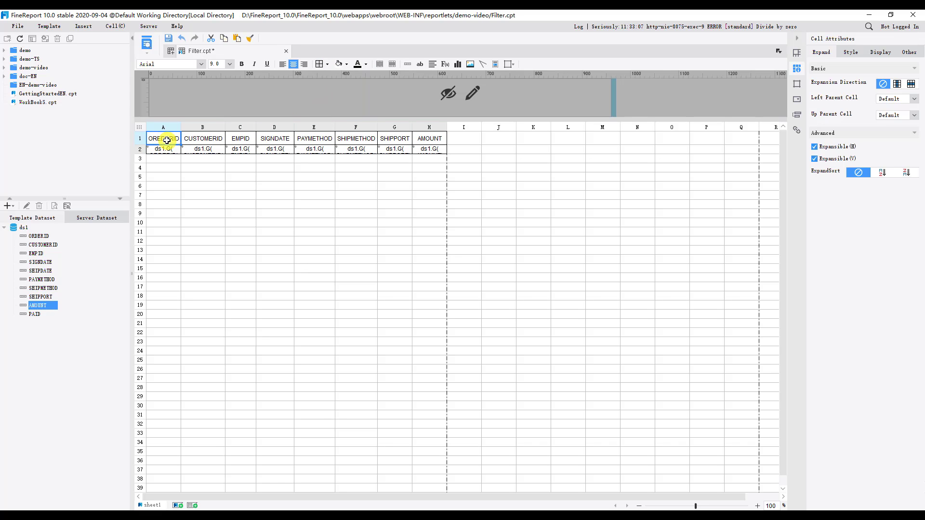
Preview the unfiltered report in the browser and look through the order rows on its first page
left_click(147, 43)
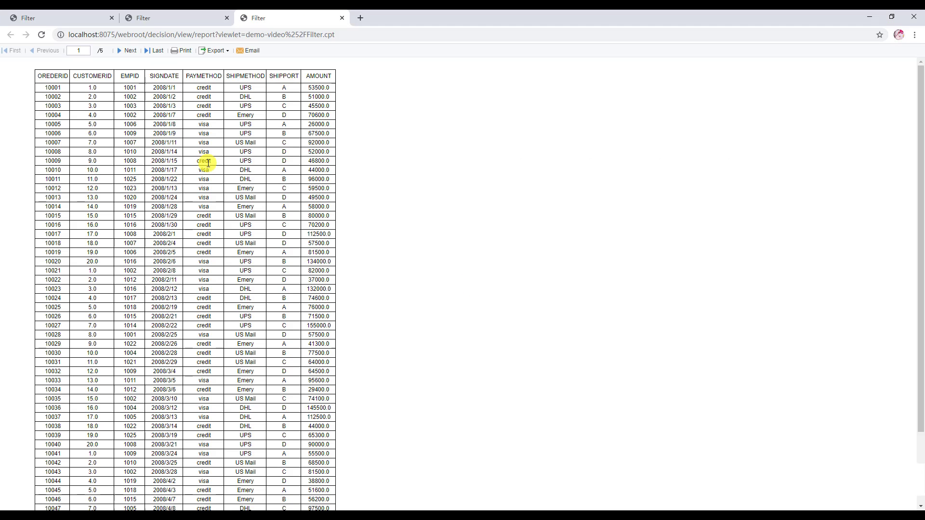
scroll(243, 251, "down", 3)
scroll(250, 252, "up", 3)
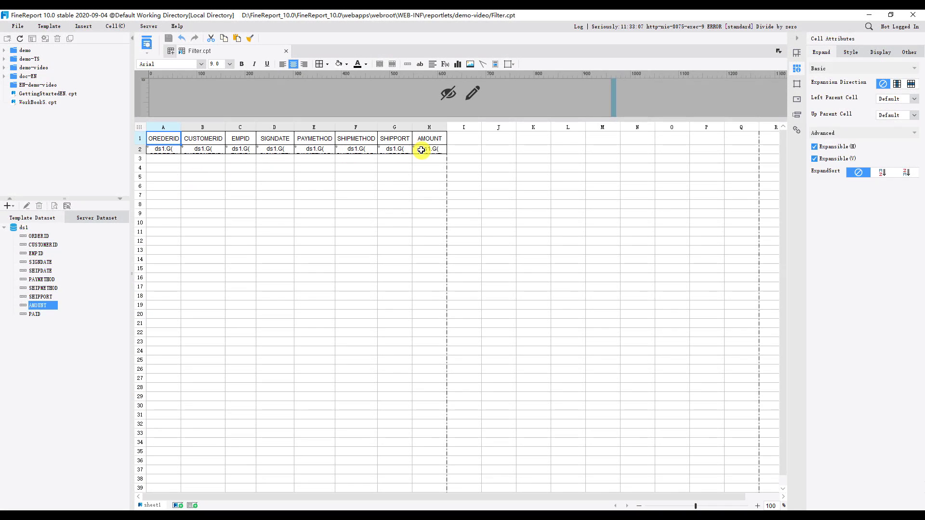
Look at the filter settings of AMOUNT cell H2, both in its data column settings and through its filter condition attribute
left_click(421, 150)
double_click(438, 150)
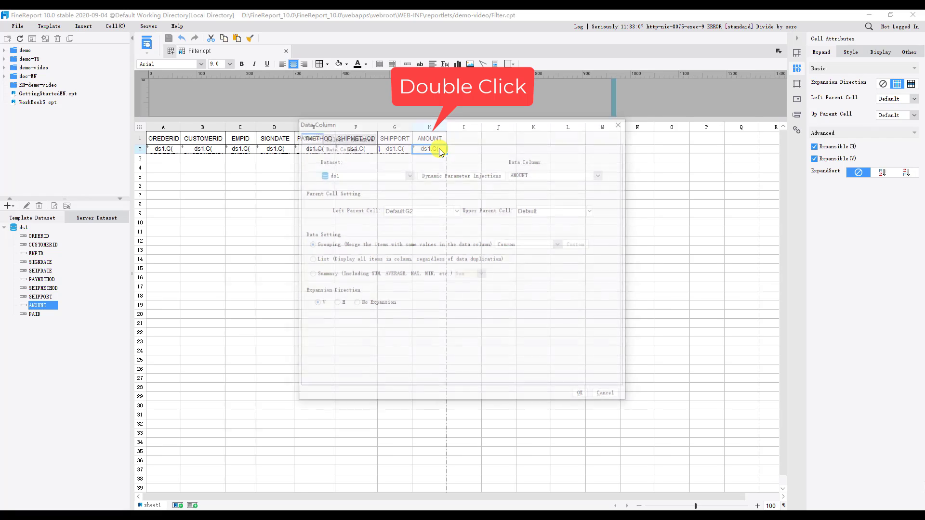
left_click(334, 136)
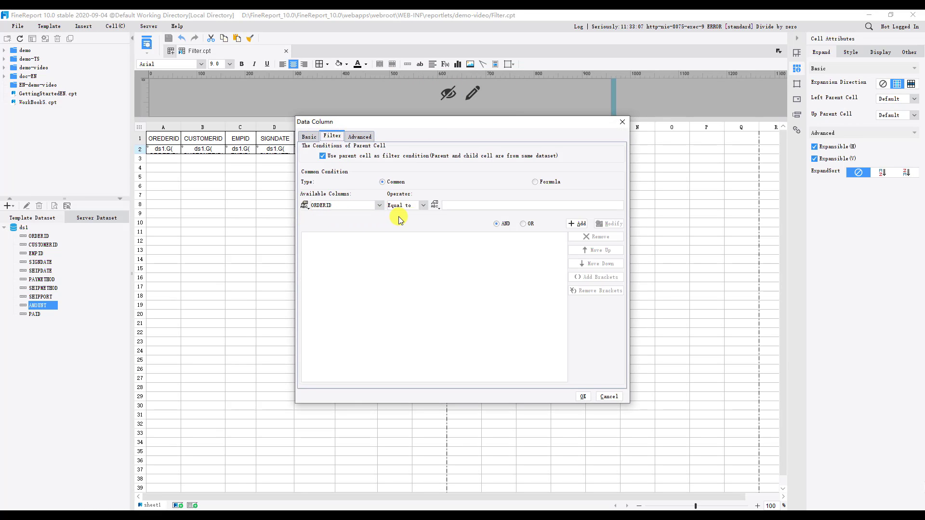
left_click(584, 397)
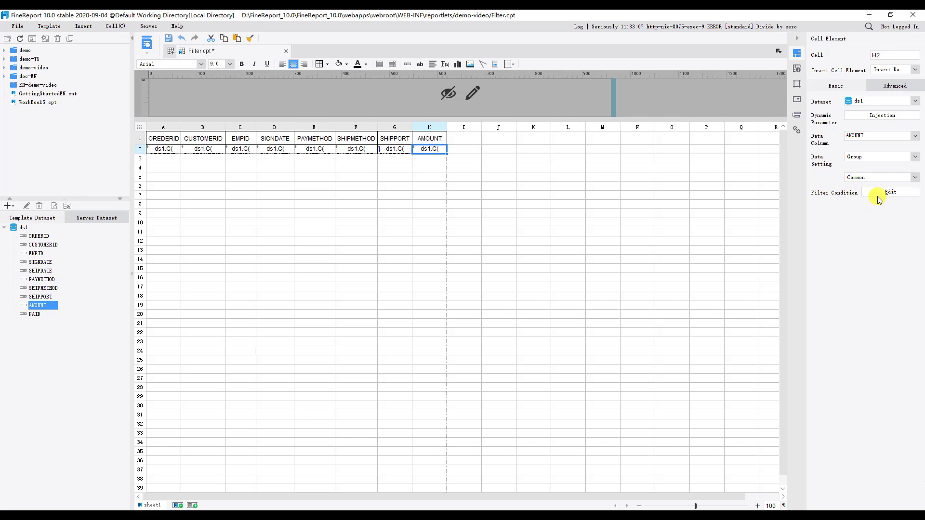
left_click(891, 192)
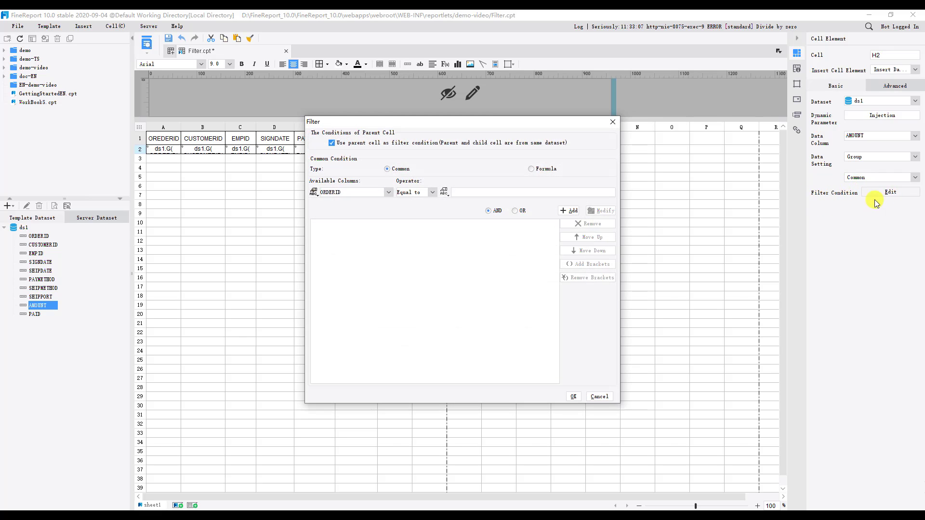
left_click(574, 397)
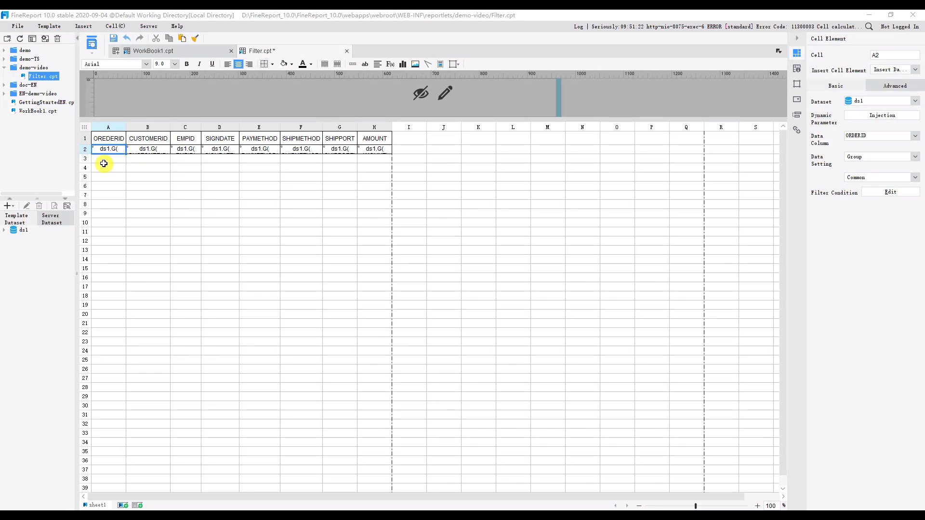
Add a common filter condition to ORDERID cell A2 requiring AMOUNT to be Greater Than 50000.0
double_click(103, 148)
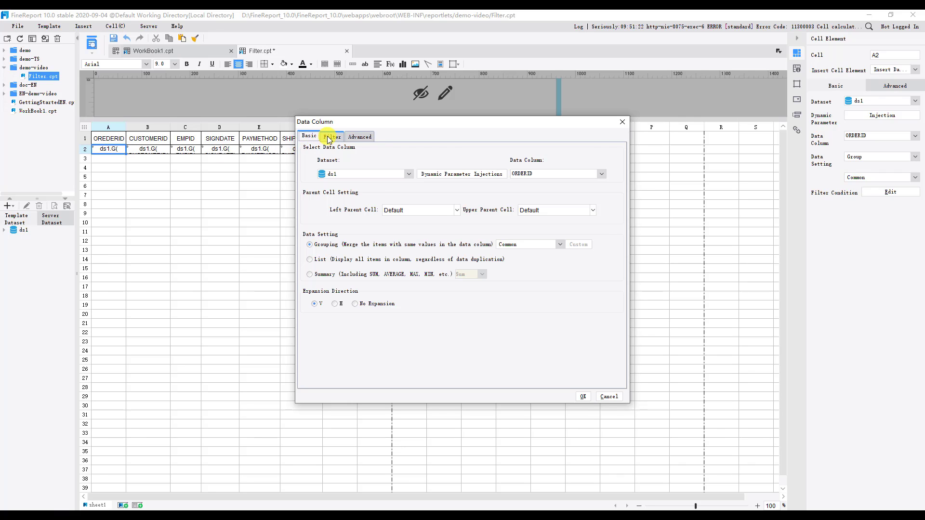
left_click(329, 138)
left_click(379, 206)
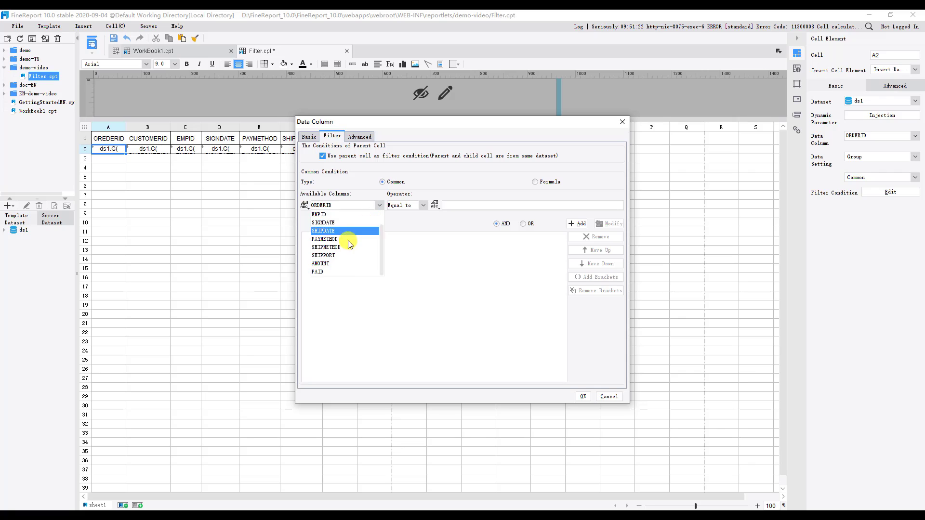
left_click(328, 264)
left_click(423, 206)
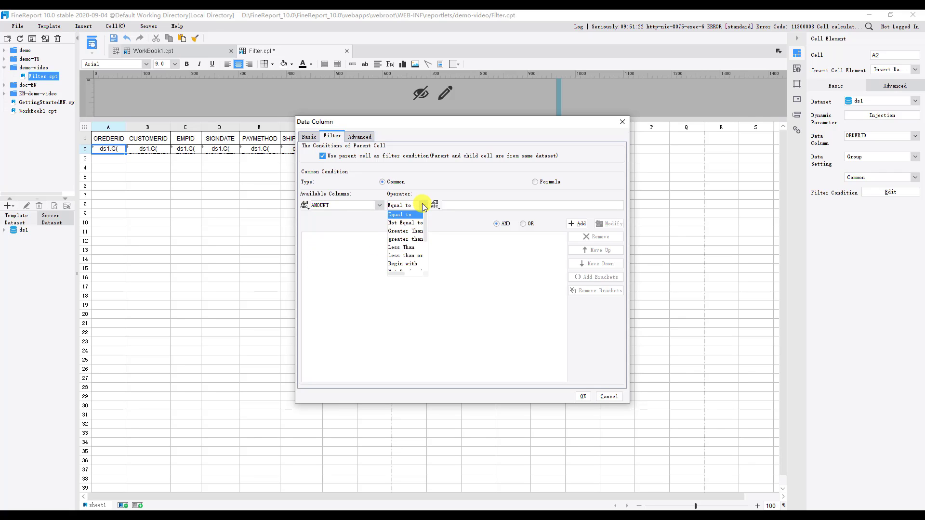
left_click(405, 231)
left_click(451, 204)
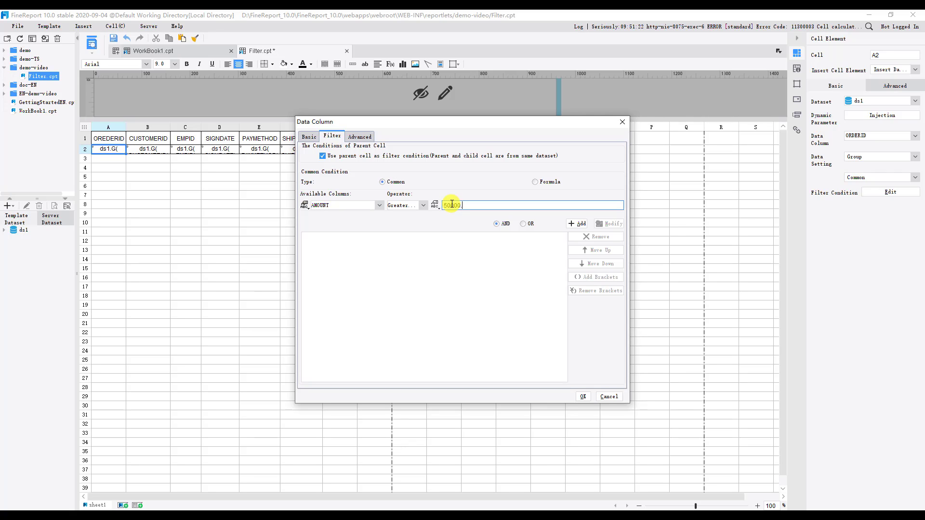
type("50000.0")
left_click(576, 223)
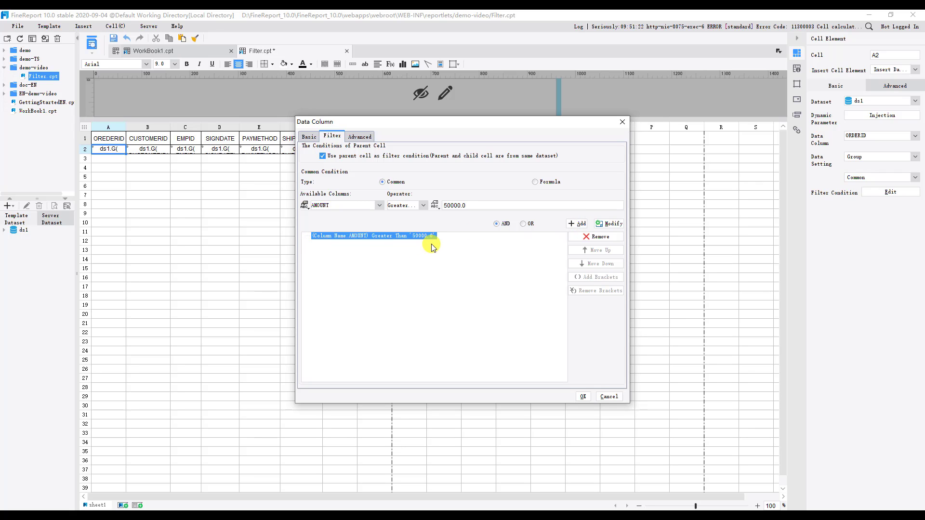
left_click(581, 398)
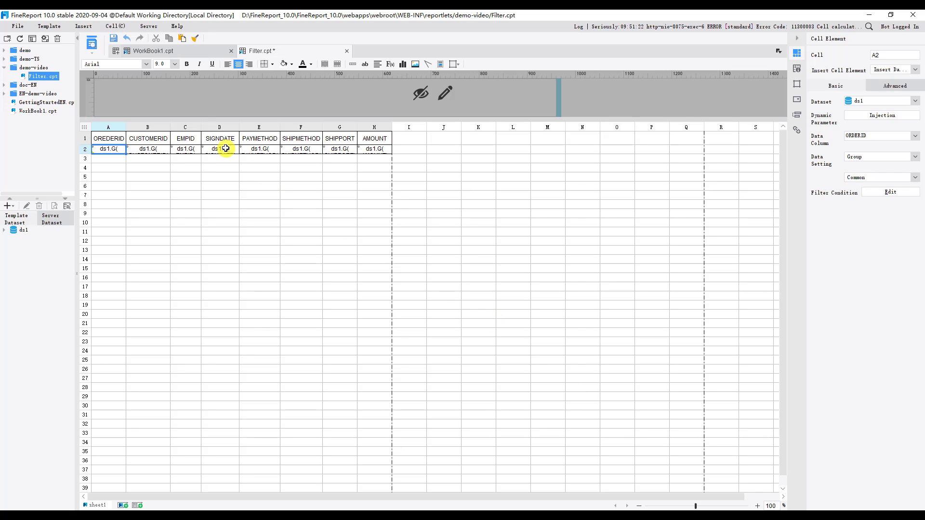
Preview the report with the AMOUNT filter, check the amounts on the first page, and return to the template design
left_click(94, 42)
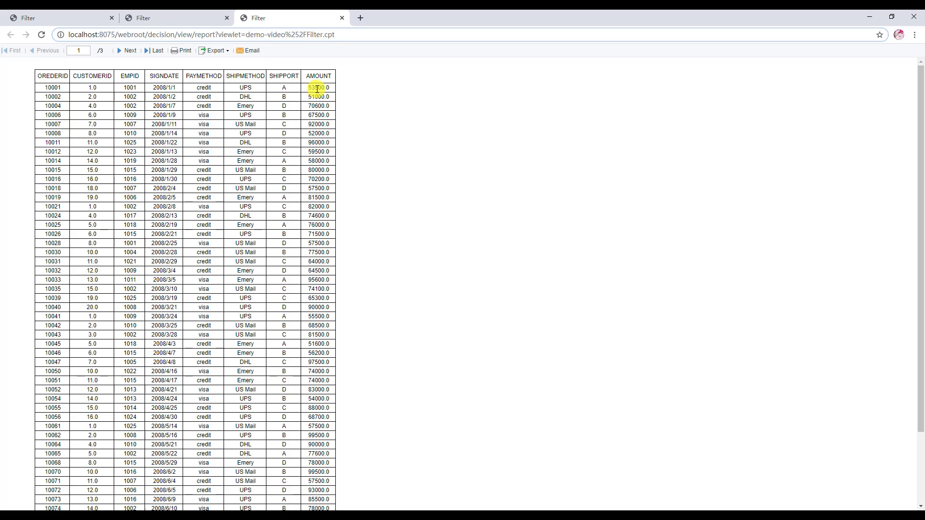
scroll(317, 88, "down", 3)
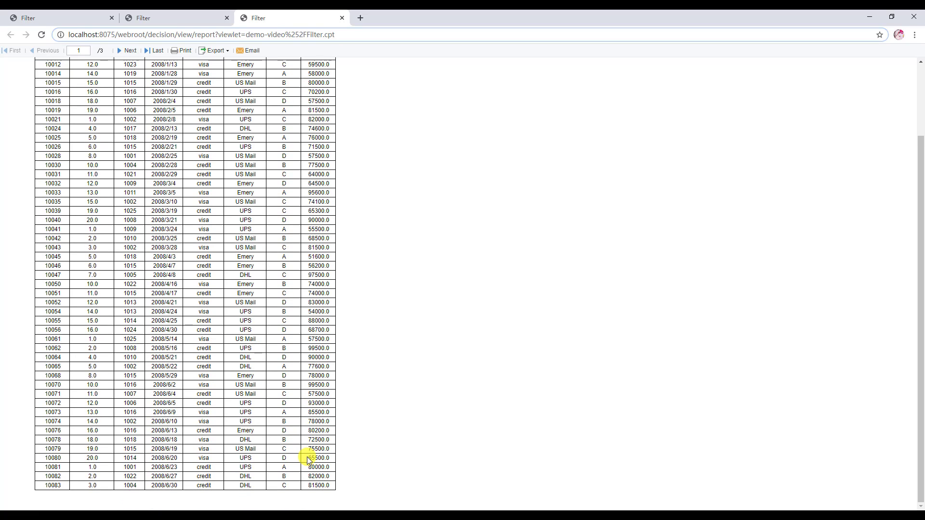
left_click(160, 510)
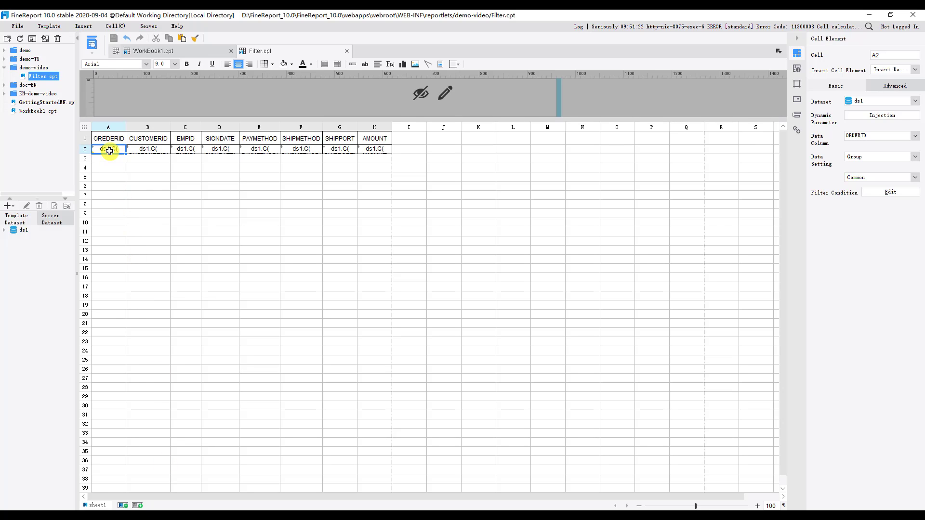
Add a second filter condition to cell A2, joined with AND, requiring SHIPPORT to be in ('A','B')
double_click(110, 150)
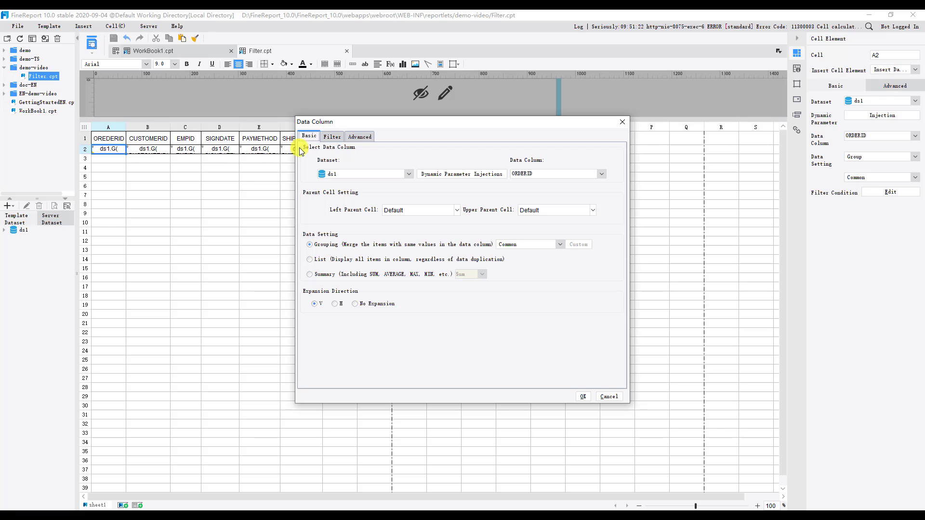
left_click(332, 137)
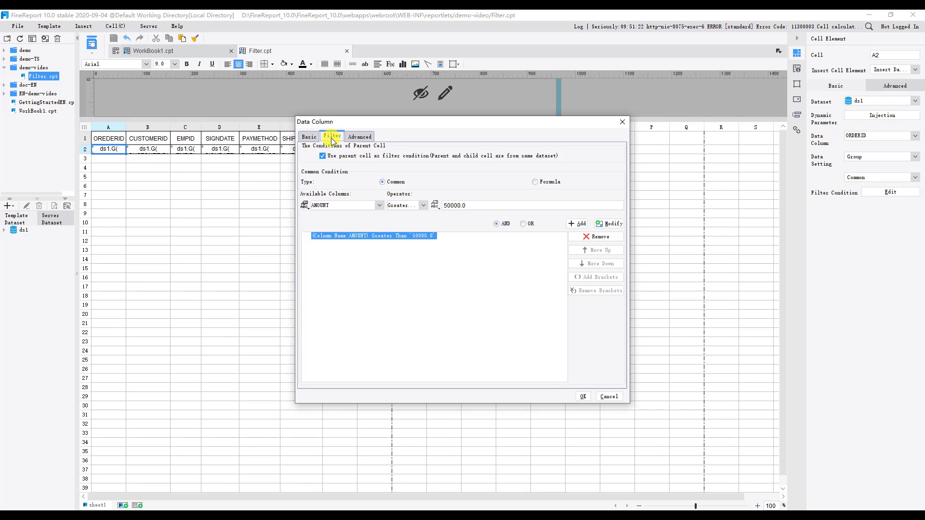
left_click(380, 206)
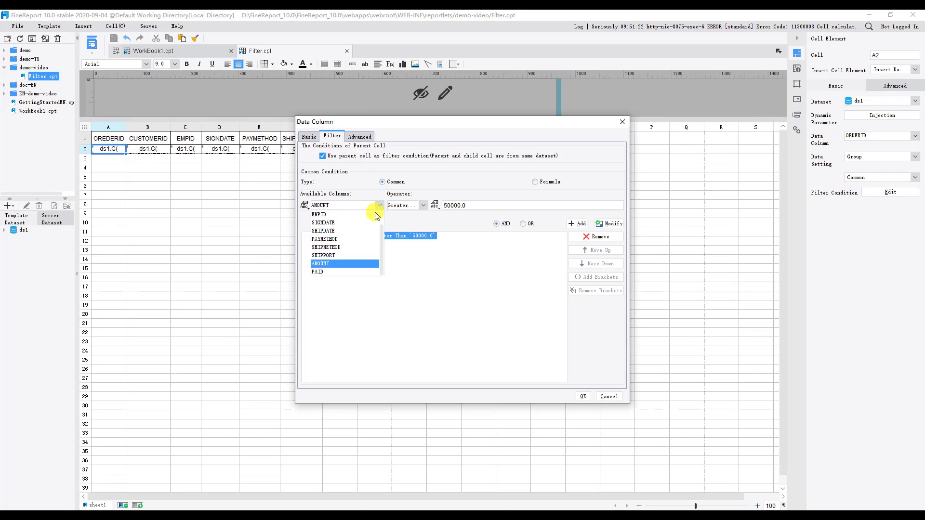
left_click(335, 256)
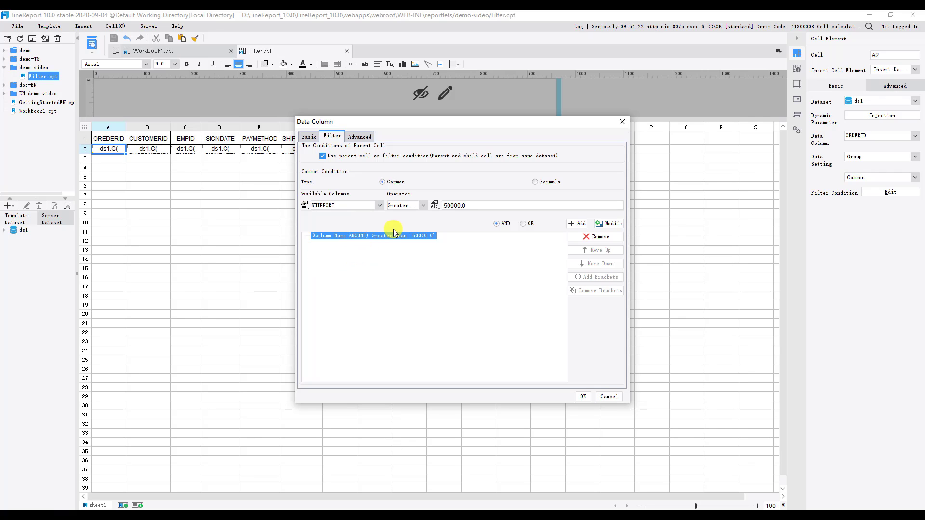
left_click(424, 206)
scroll(408, 238, "down", 3)
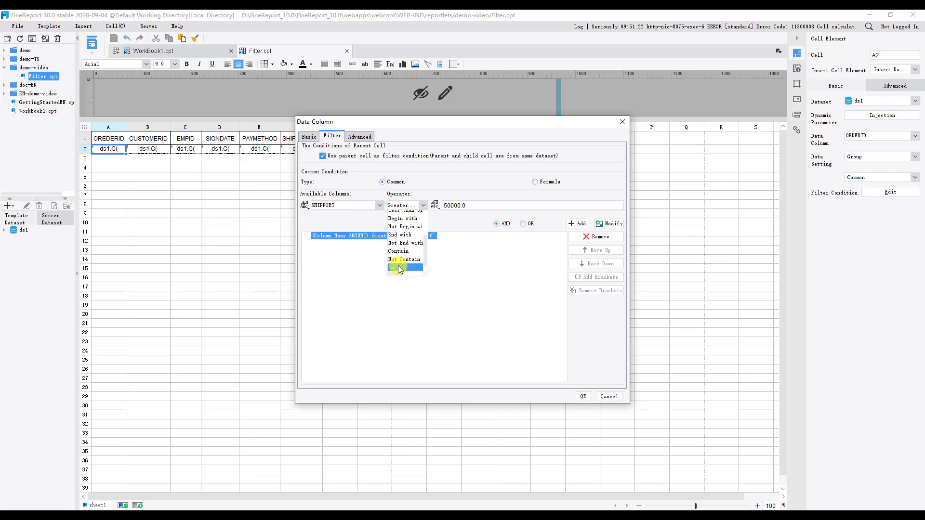
left_click(399, 268)
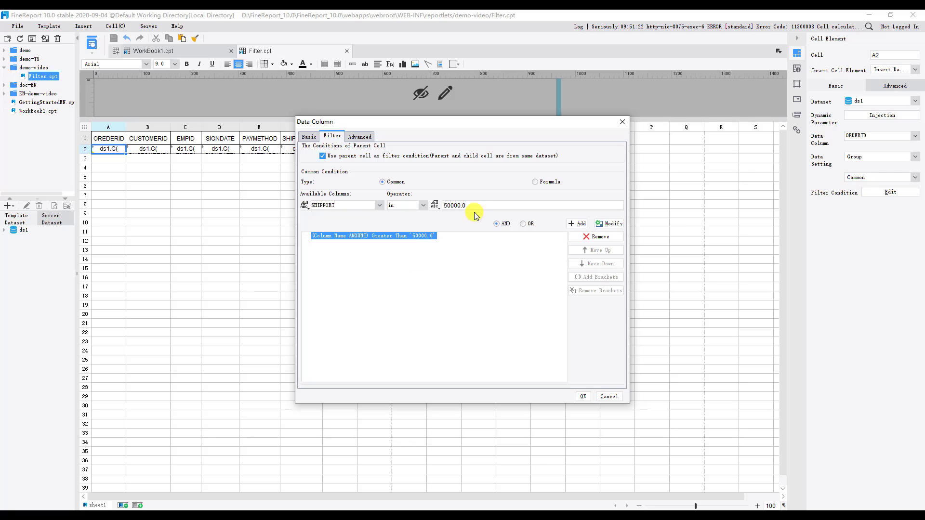
left_click_drag(479, 205, 437, 205)
key("BackSpace")
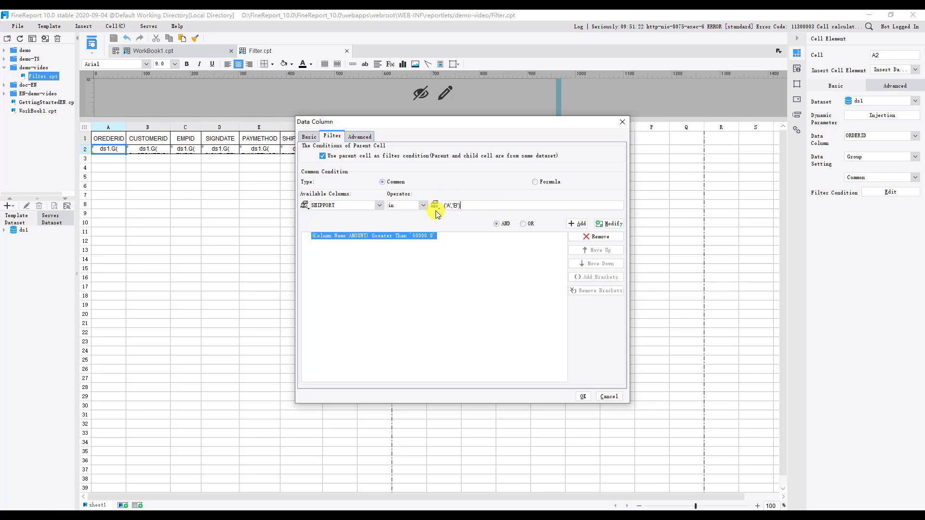
left_click(572, 225)
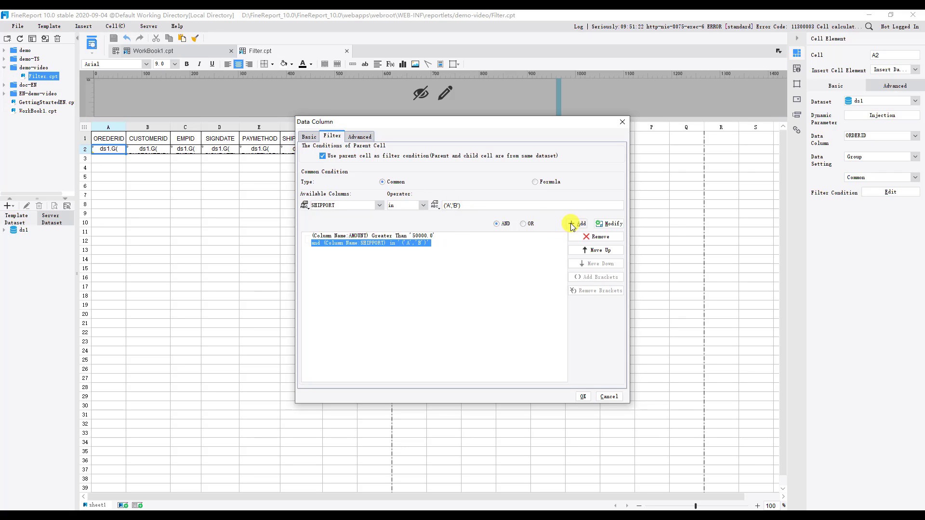
left_click(583, 397)
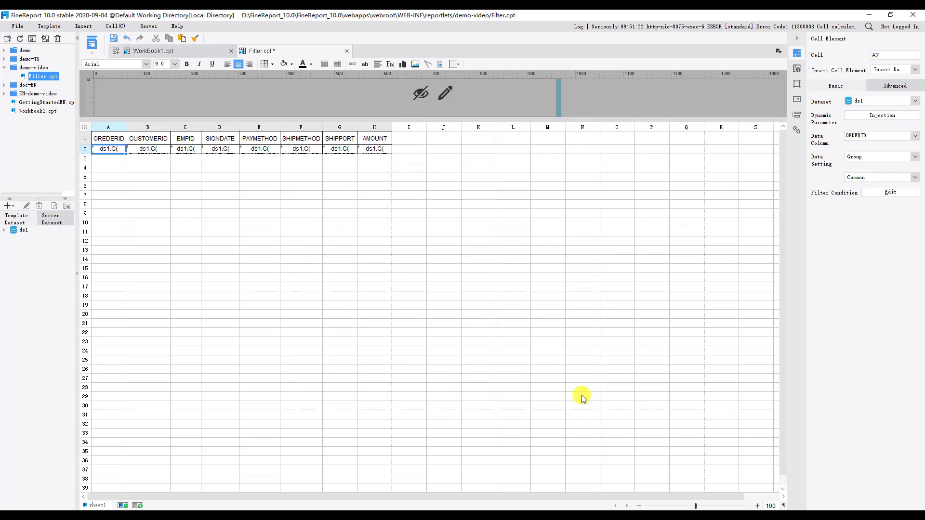
Preview the report with both conditions, check the SHIPPORT and AMOUNT columns, and return to the template design
left_click(94, 42)
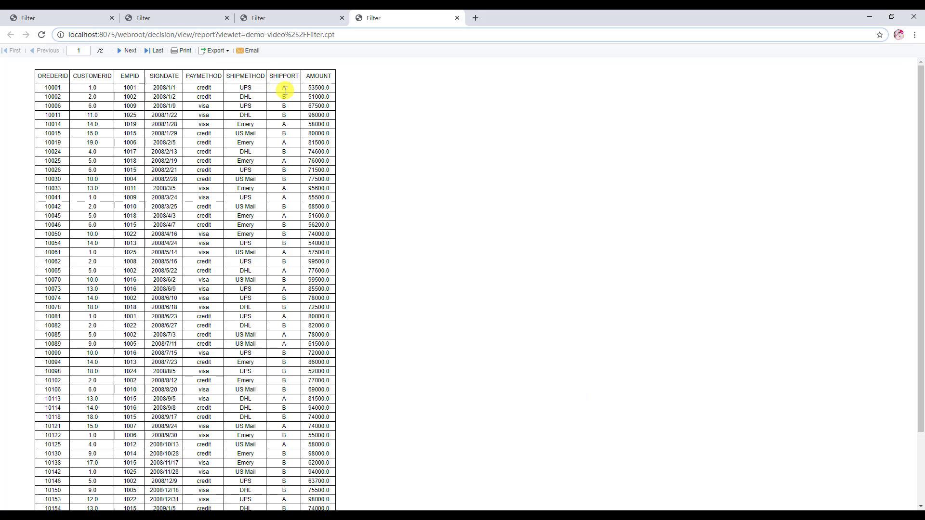
scroll(284, 162, "down", 3)
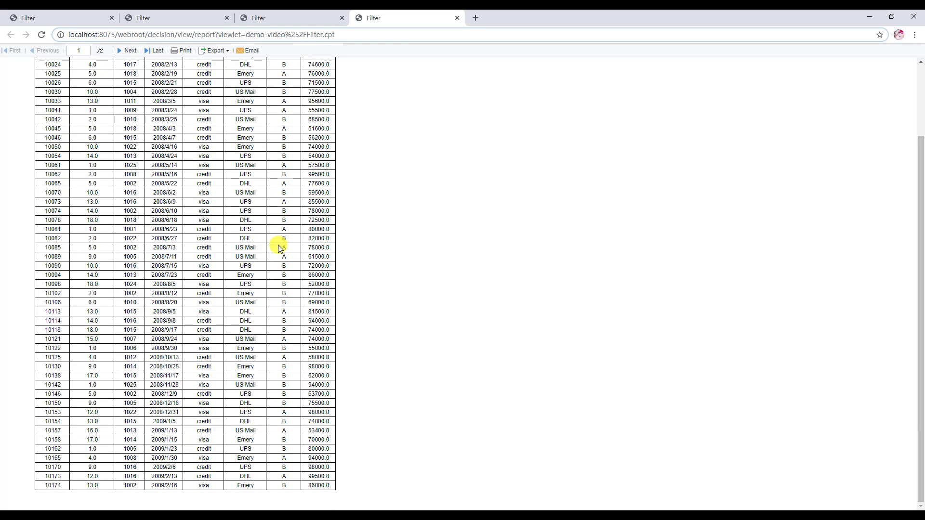
left_click(156, 518)
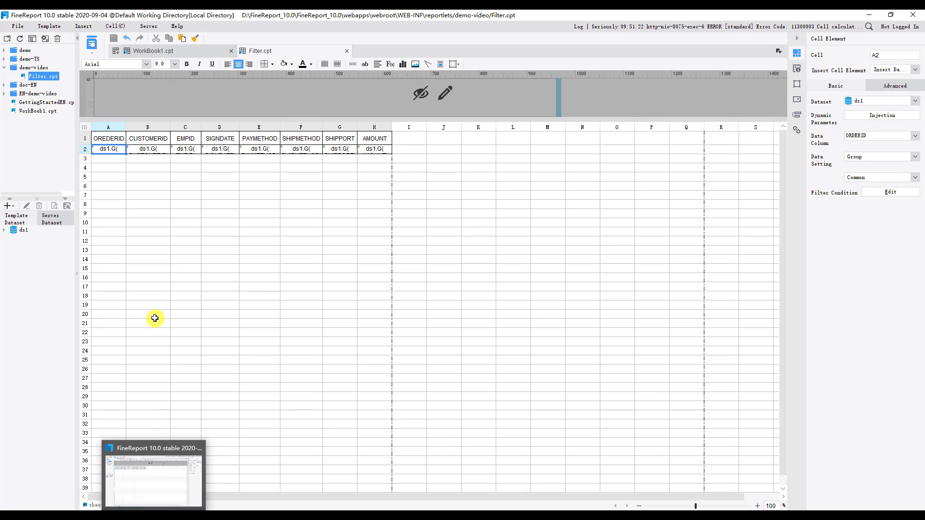
Check cell A2's filter marker and review the conditions in its data column filter settings
left_click(138, 167)
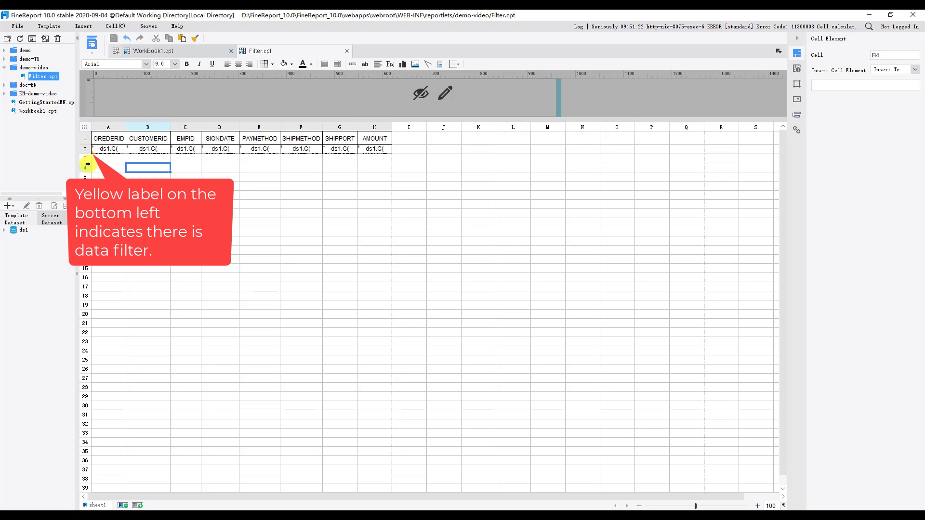
double_click(107, 149)
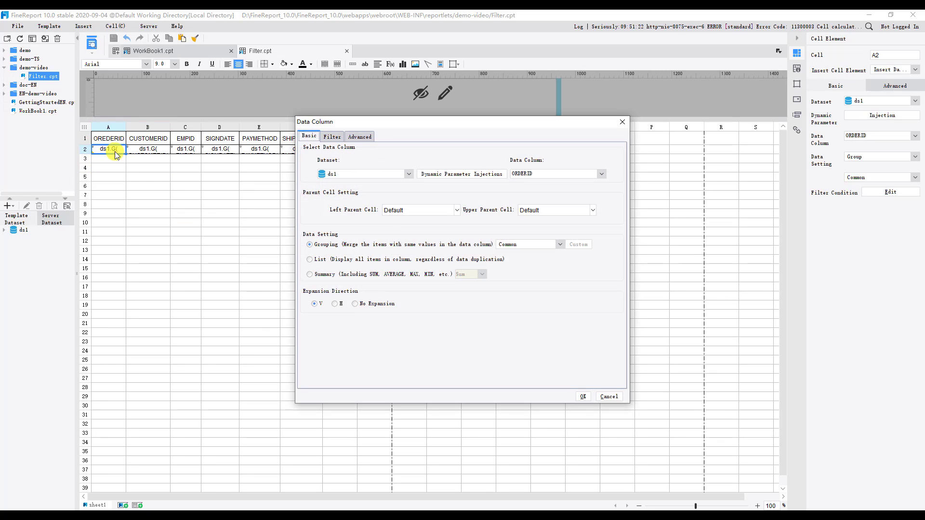
left_click(332, 137)
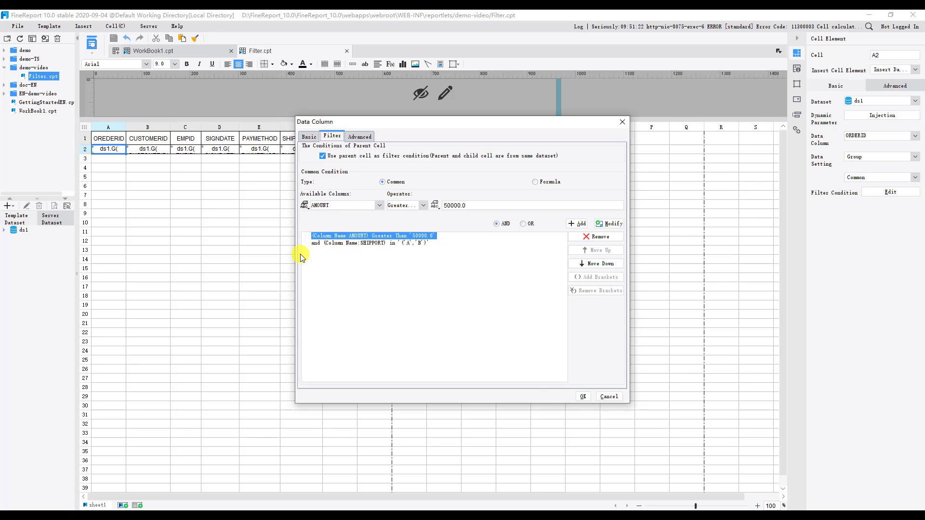
left_click(583, 397)
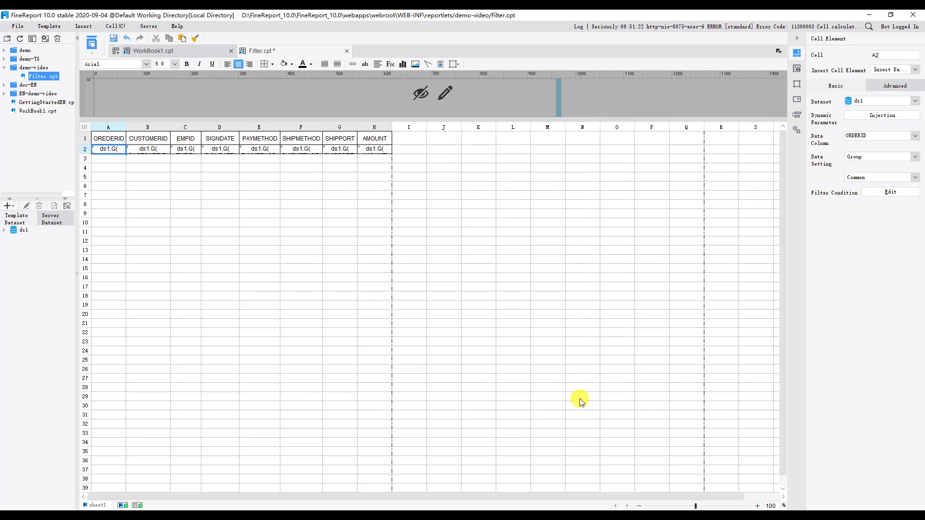
Add the formula filter condition MONTH(SHIPDATE) = 4 to cell A2, joined with AND, checking its validity, and preview the report
double_click(114, 151)
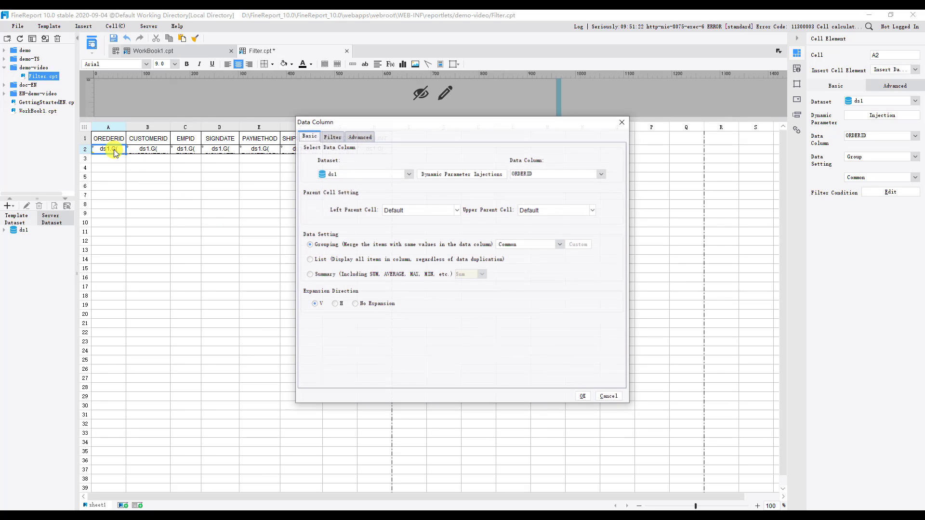
left_click(331, 136)
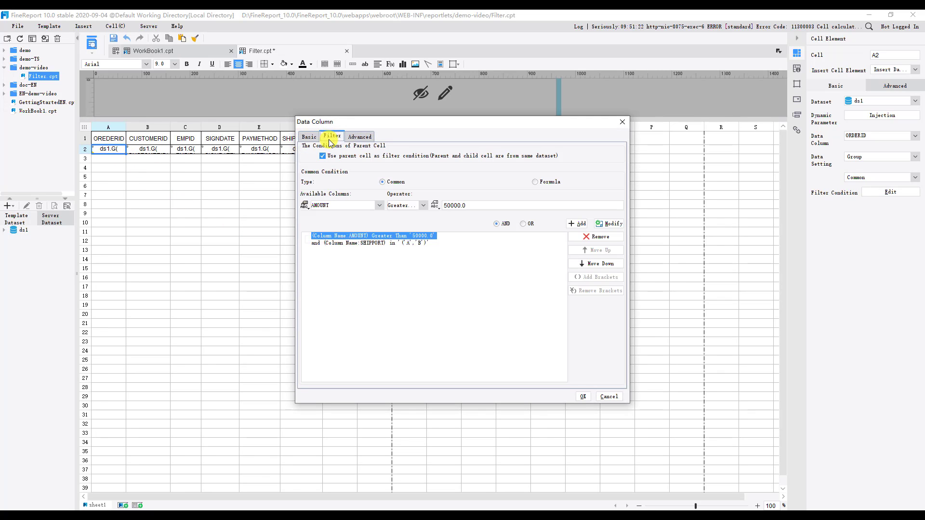
left_click(536, 183)
left_click(395, 198)
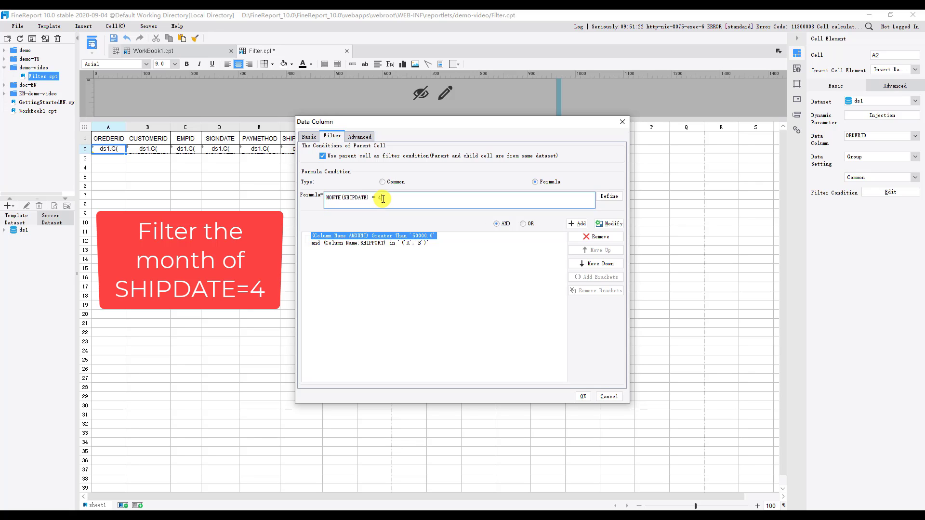
left_click(602, 198)
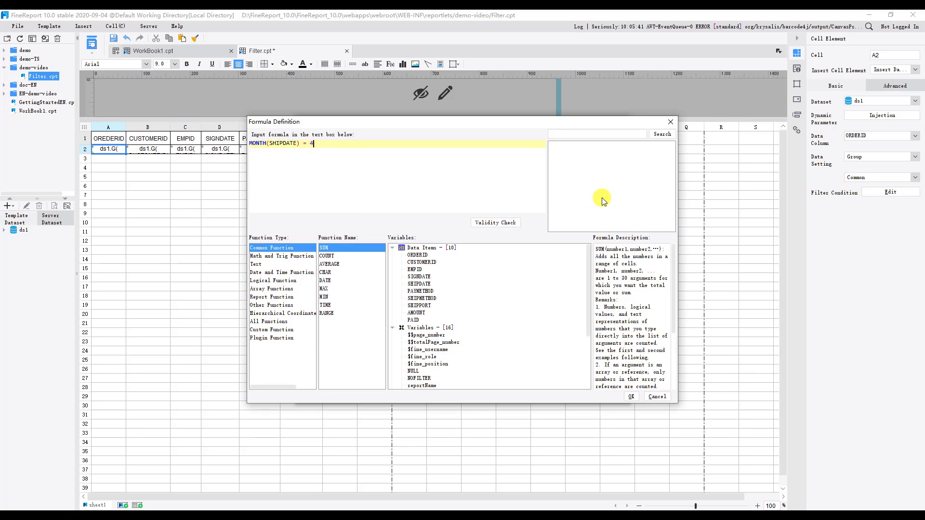
left_click(484, 223)
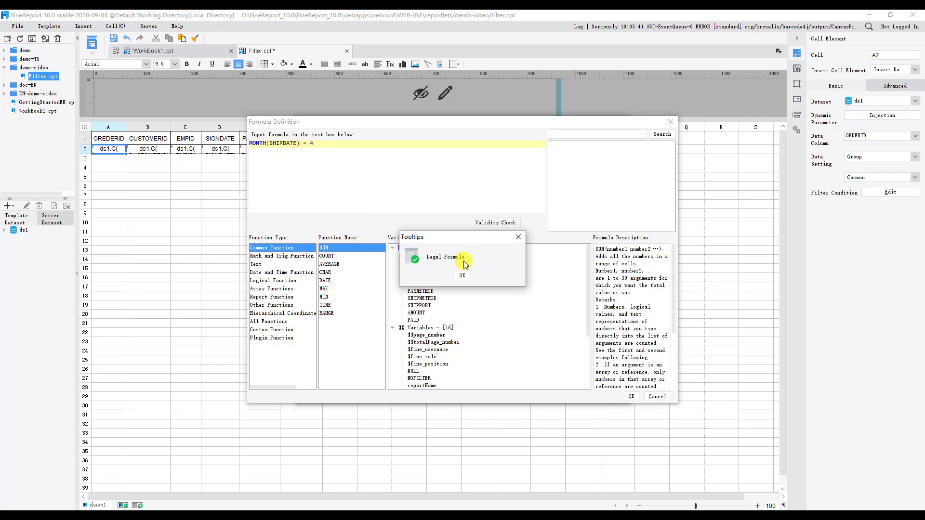
left_click(462, 275)
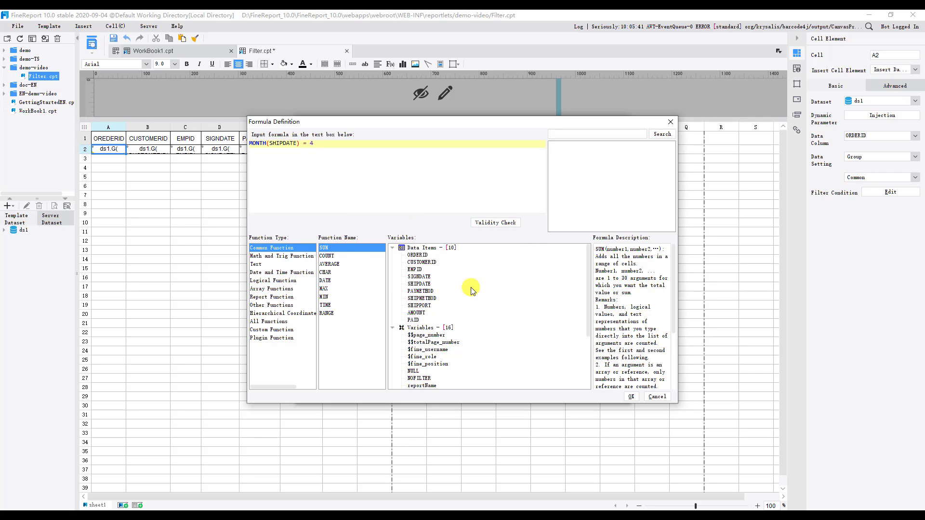
left_click(631, 396)
left_click(573, 225)
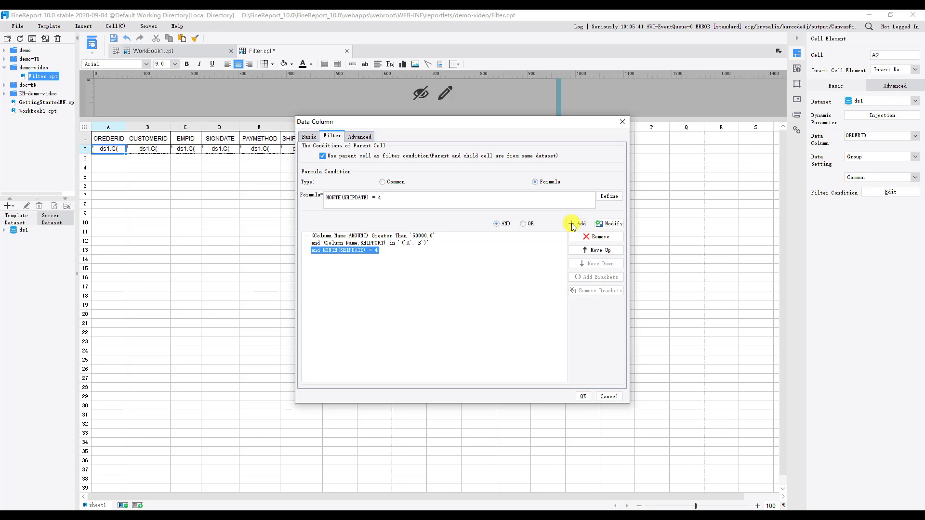
left_click(582, 397)
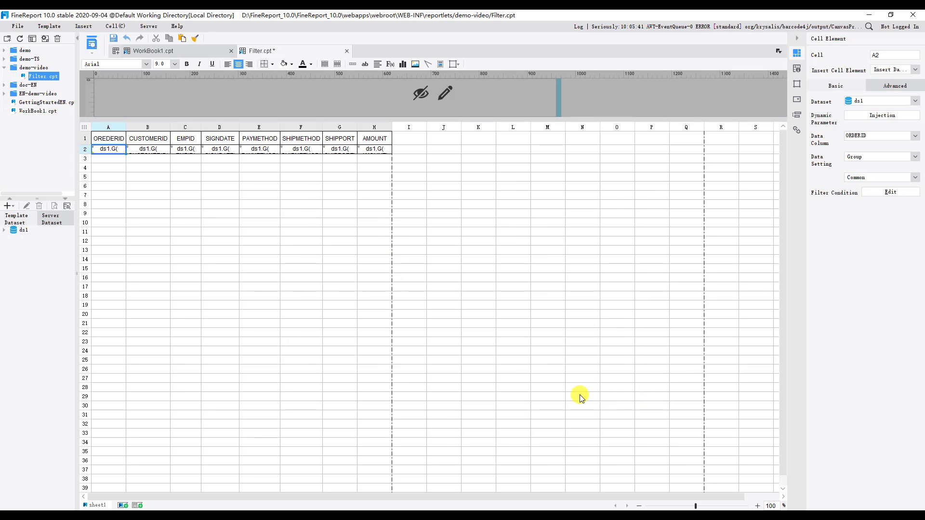
left_click(93, 43)
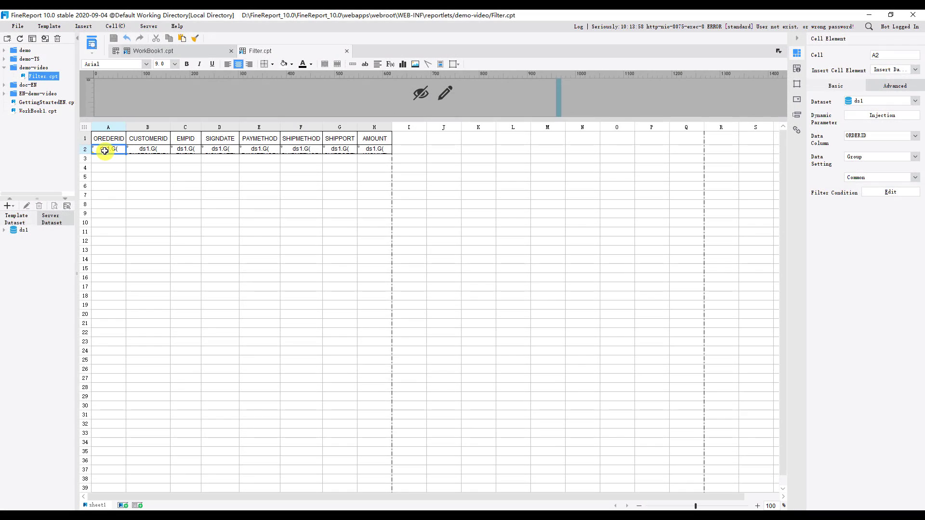
Change the operator of cell A2's SHIPPORT filter condition to not in and preview the report
double_click(104, 151)
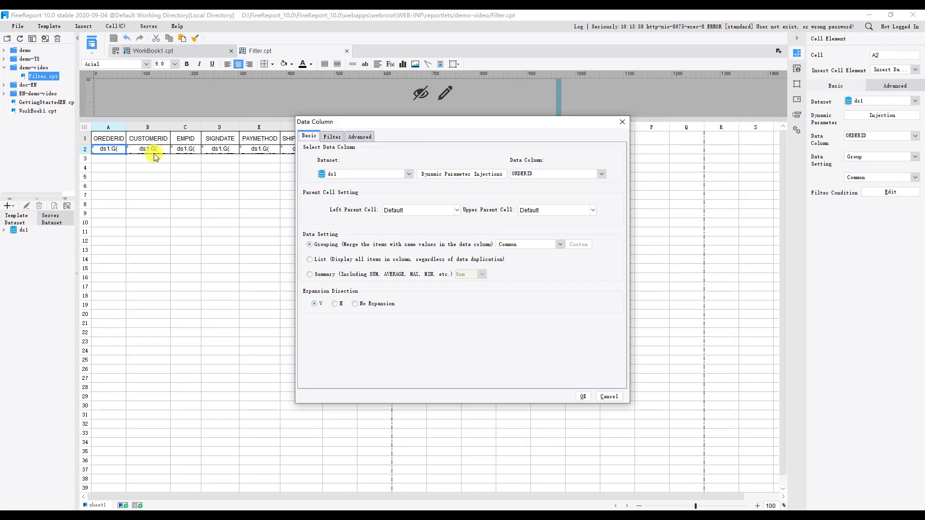
left_click(332, 137)
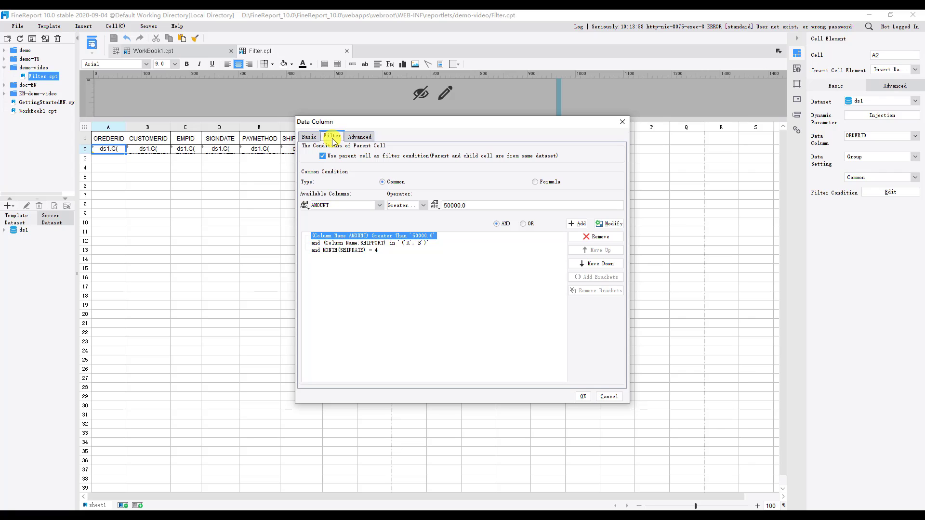
left_click(386, 247)
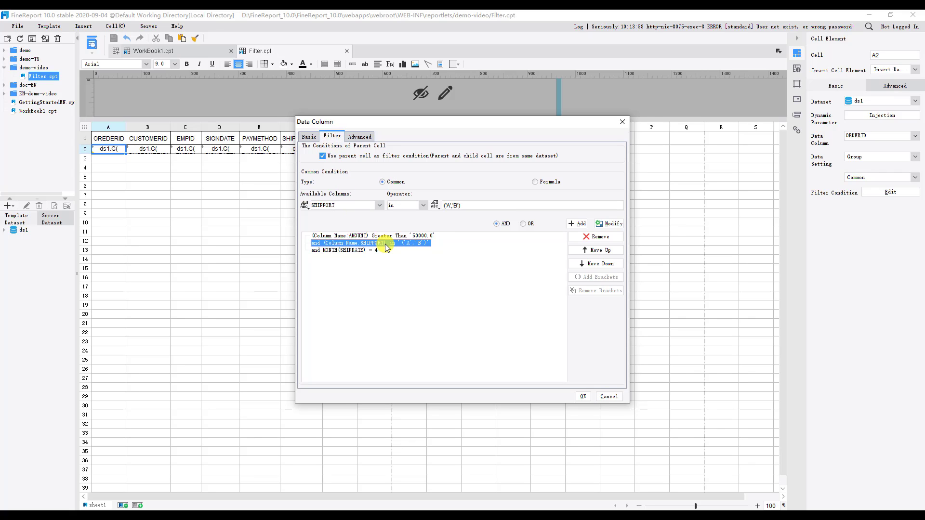
left_click(421, 206)
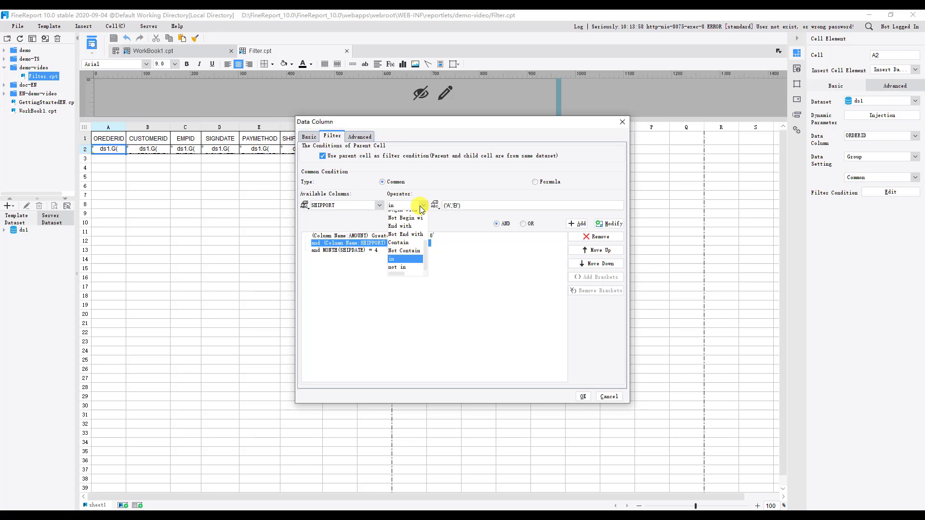
left_click(406, 268)
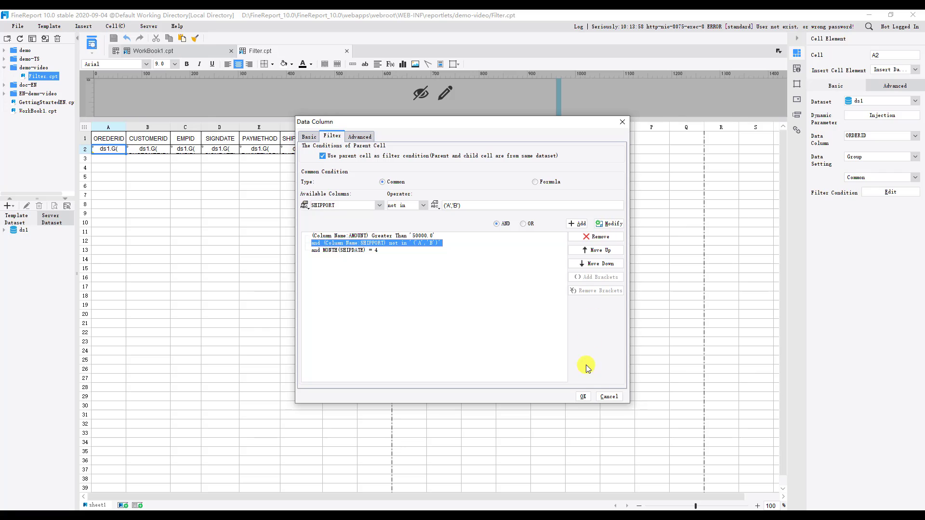
left_click(583, 396)
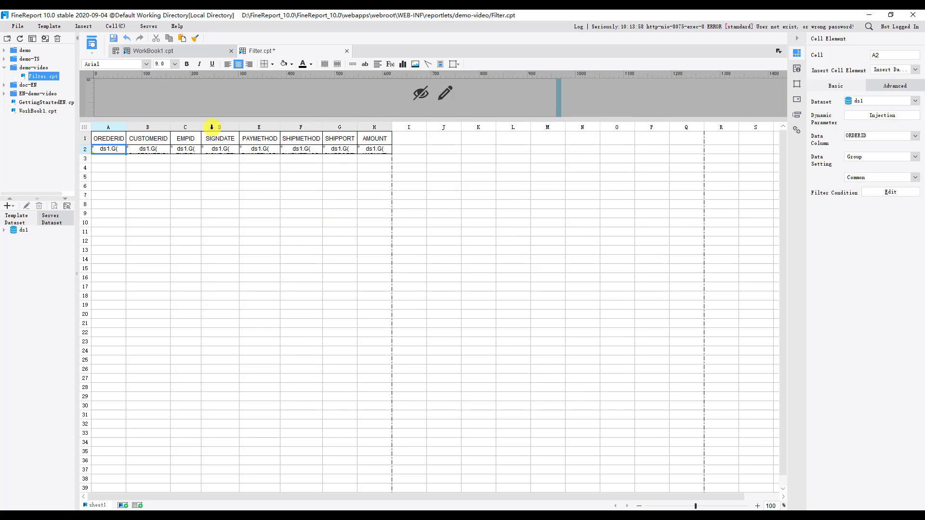
left_click(95, 41)
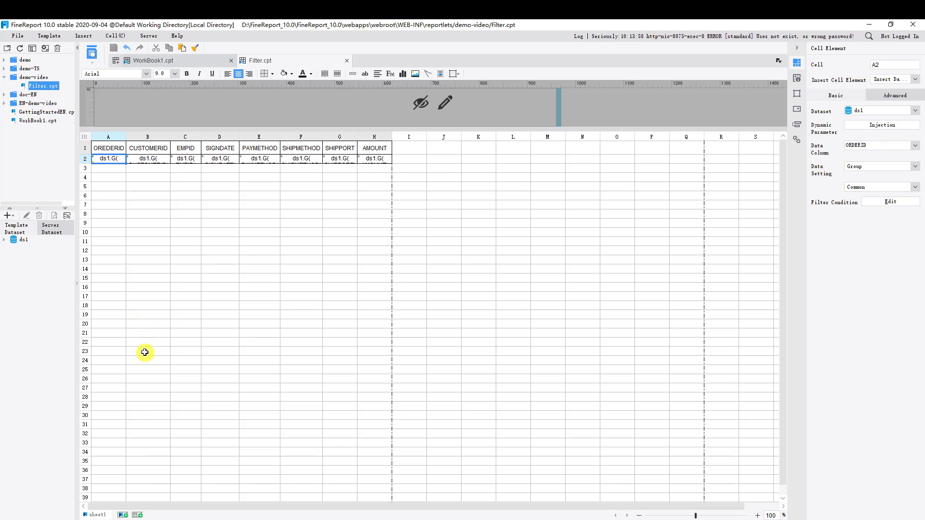
Group the AMOUNT and SHIPPORT filter conditions of cell A2 in brackets, and remove the brackets again
double_click(113, 160)
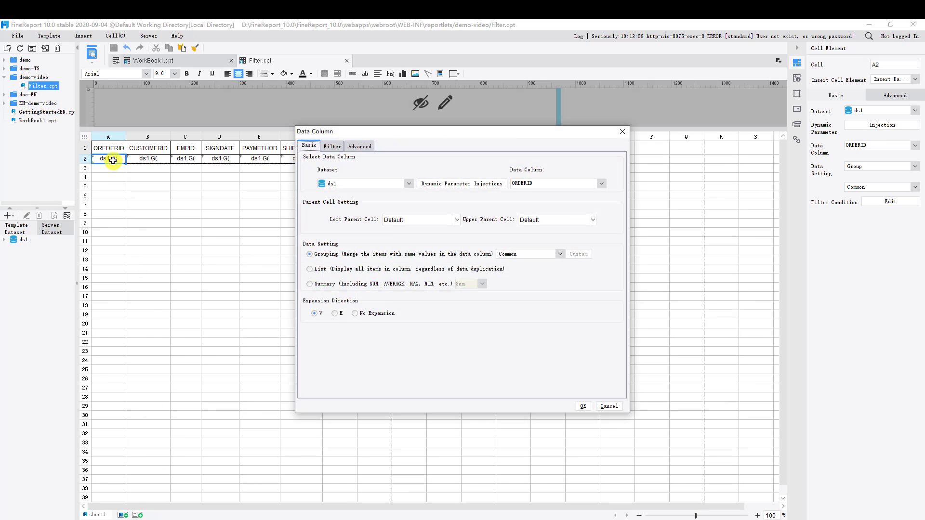
left_click(332, 146)
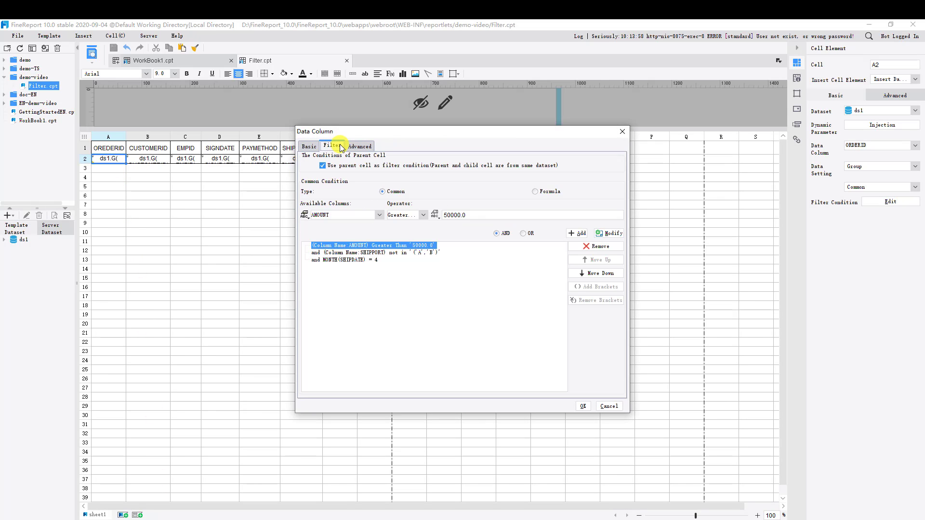
left_click(429, 256, "shift")
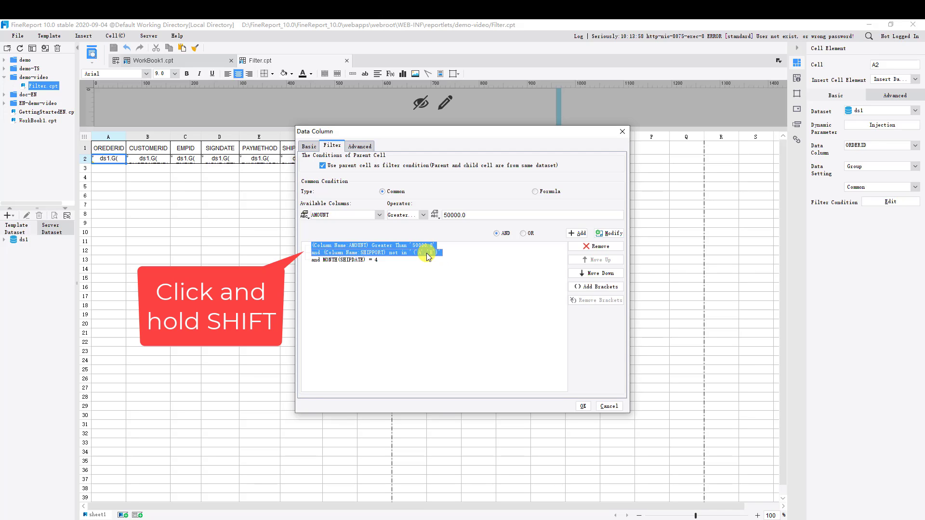
left_click(584, 288)
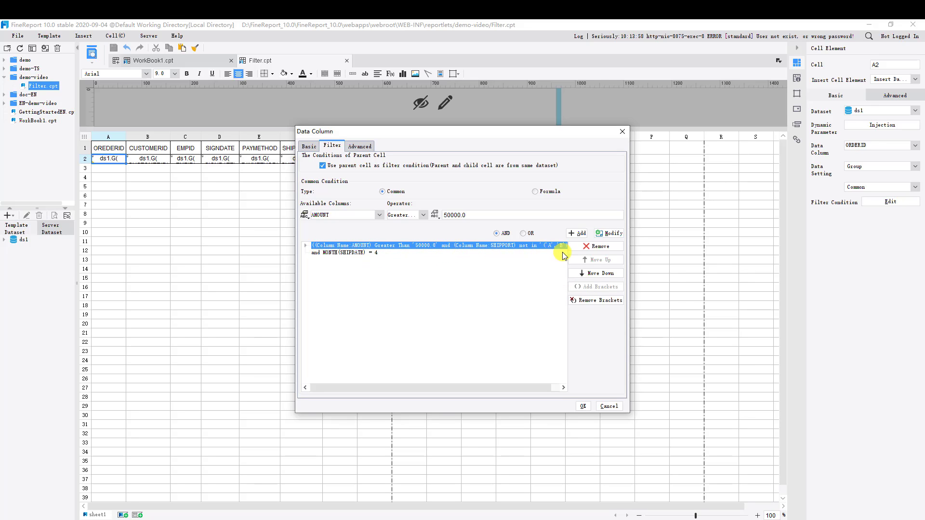
left_click(582, 301)
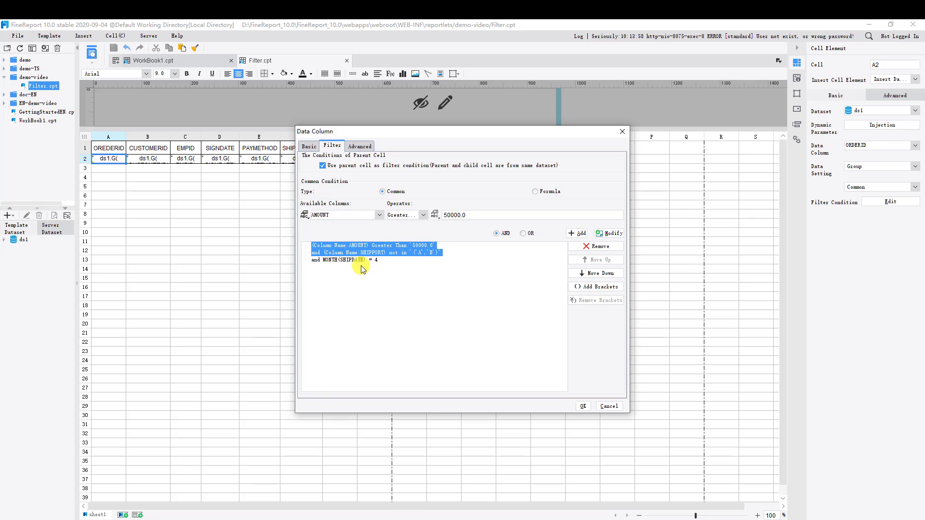
Remove the AMOUNT condition from cell A2's filter and preview the report
left_click(398, 248)
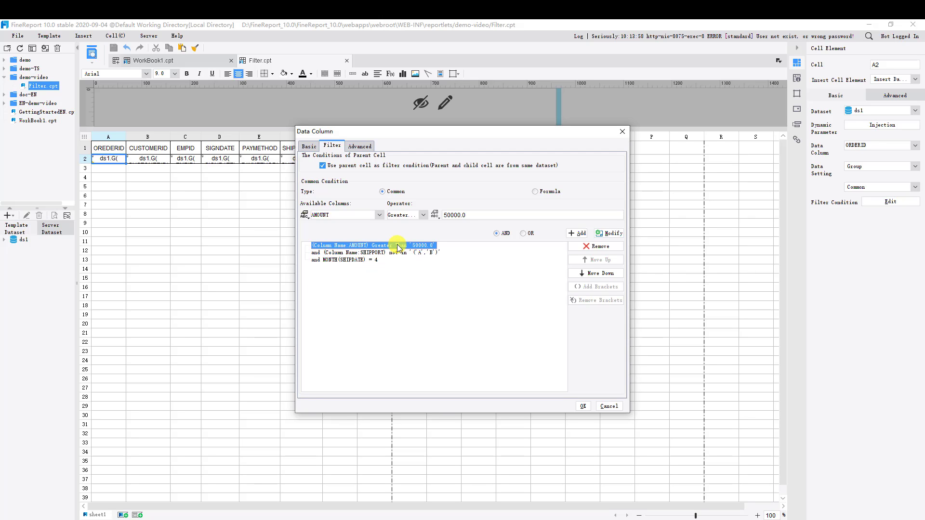
left_click(586, 249)
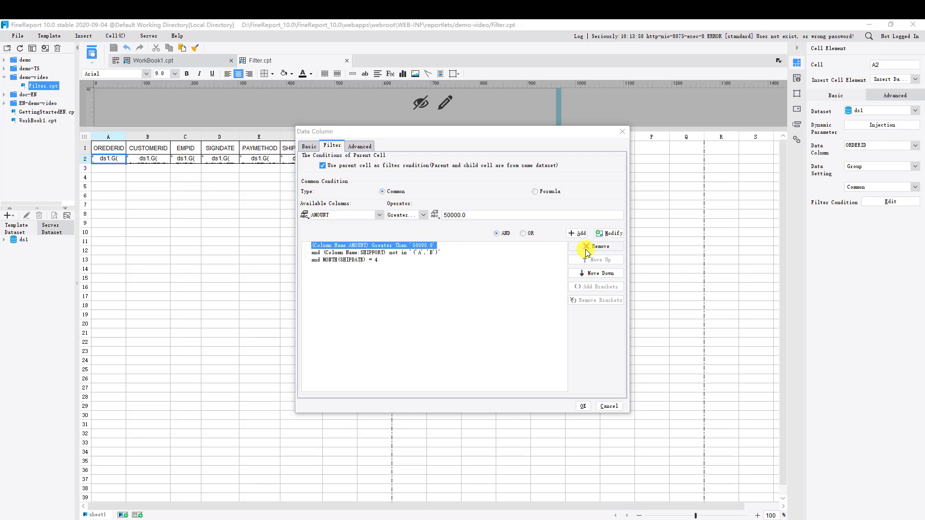
left_click(446, 288)
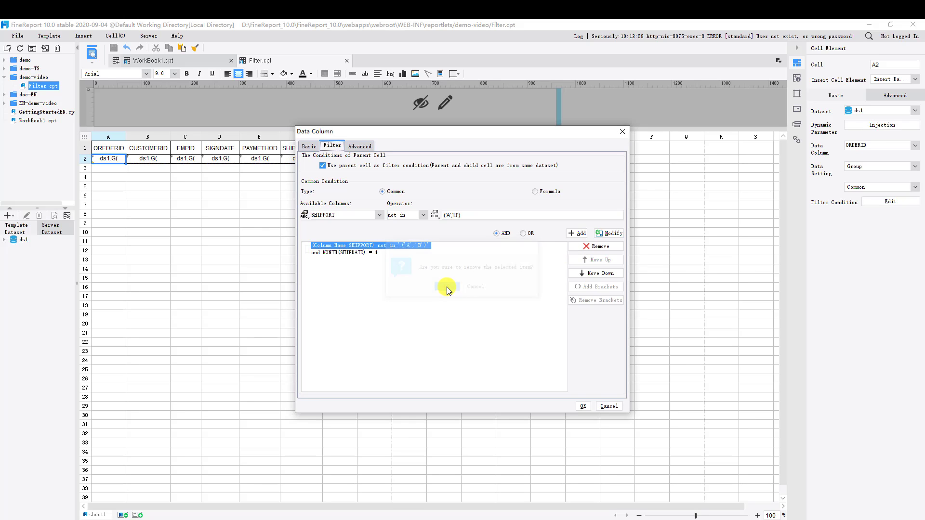
left_click(583, 406)
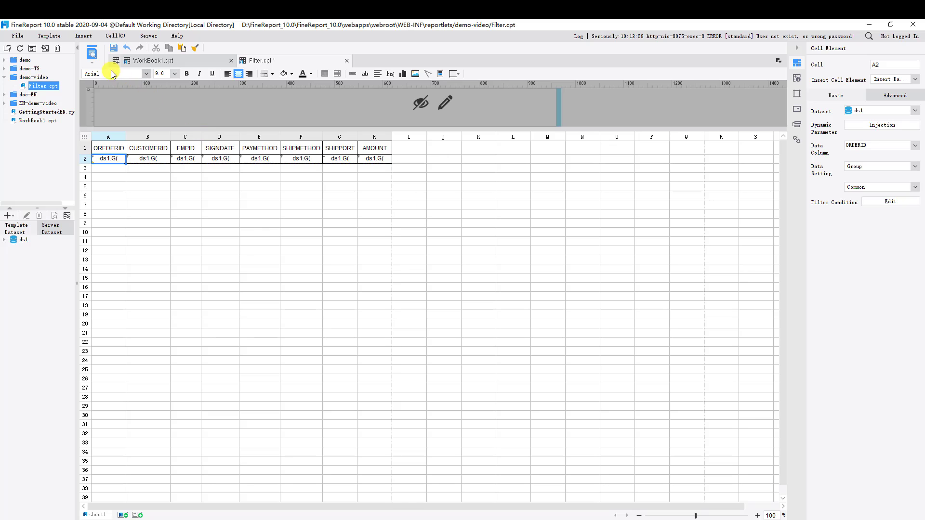
left_click(93, 54)
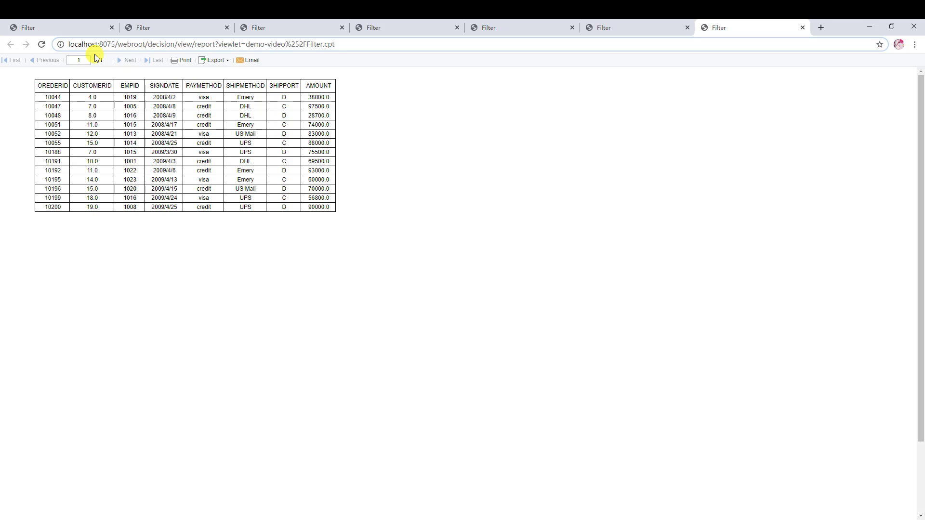